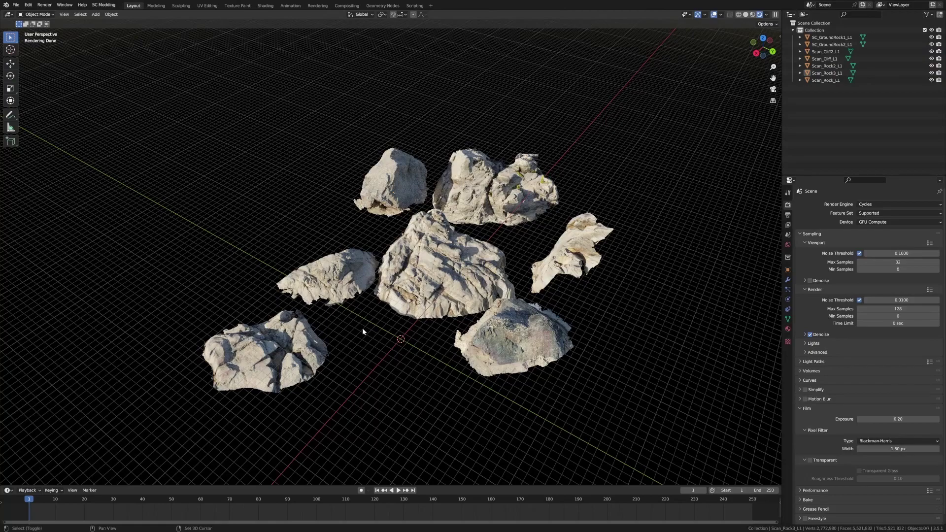
middle_click_drag(362, 327, 394, 304, "shift")
scroll(395, 303, "up", 3)
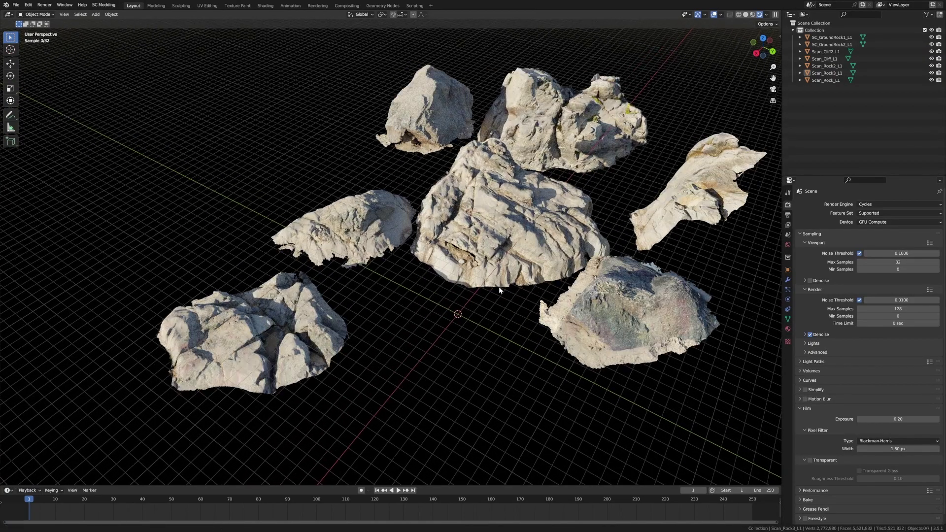
middle_click_drag(499, 285, 498, 345, "shift")
middle_click_drag(582, 201, 572, 202, "shift")
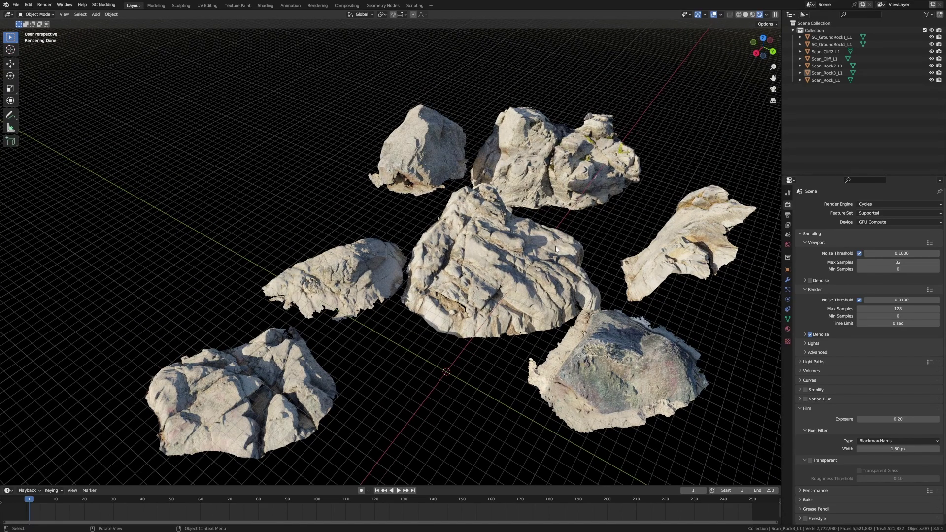
scroll(552, 251, "up", 3)
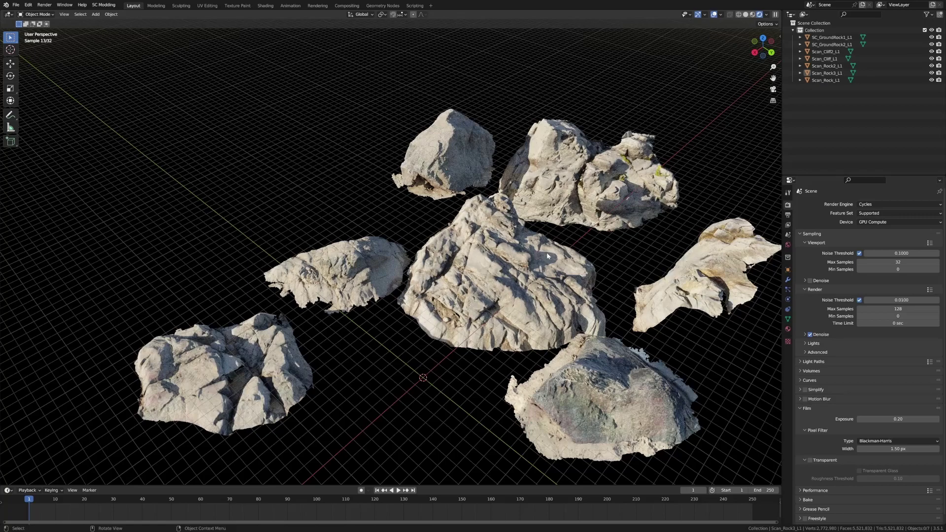
middle_click_drag(546, 253, 407, 278)
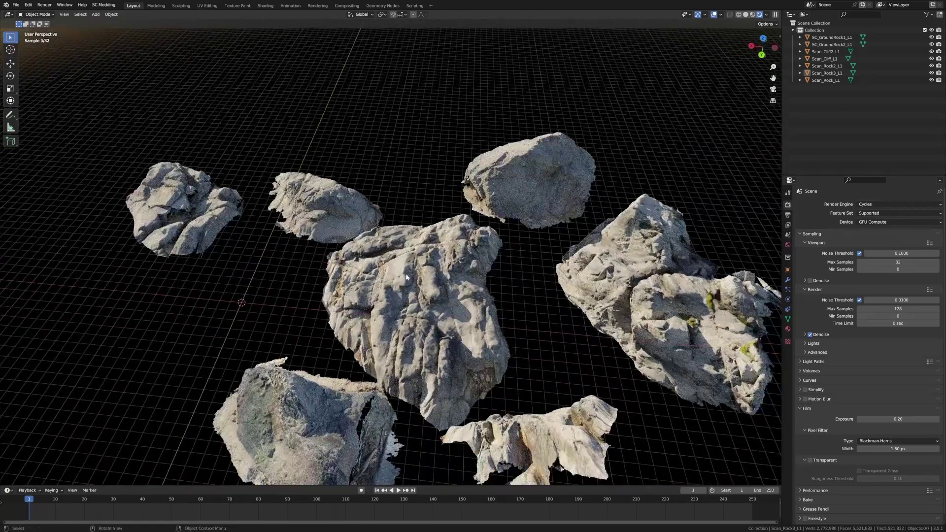
scroll(407, 278, "down", 2)
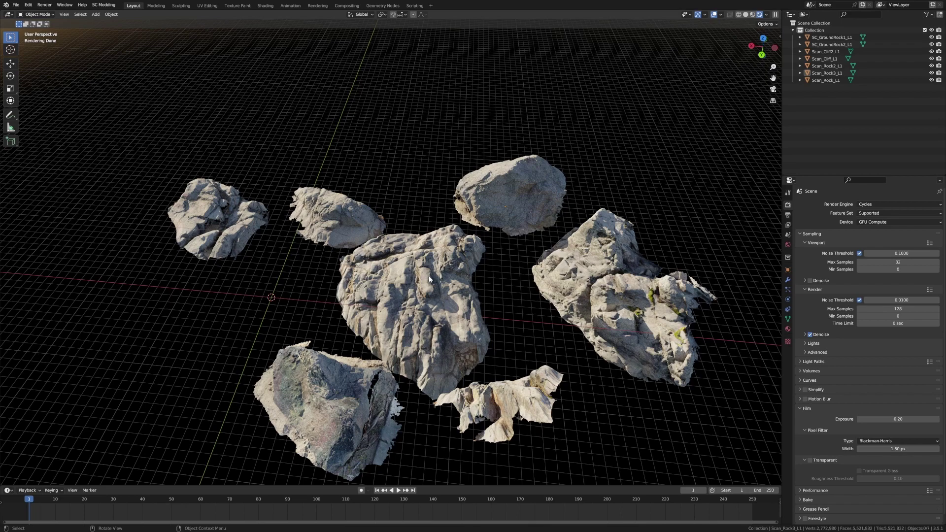
middle_click_drag(449, 284, 456, 134)
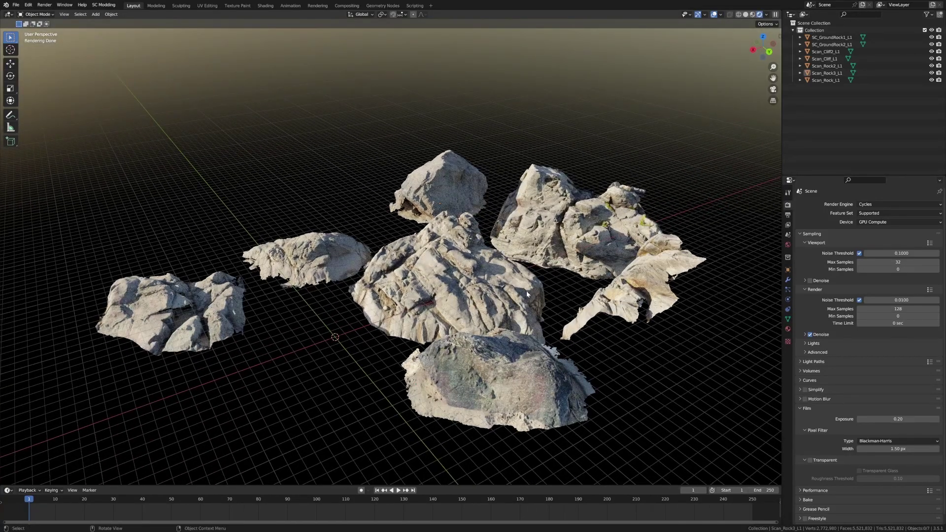
middle_click_drag(520, 297, 473, 292)
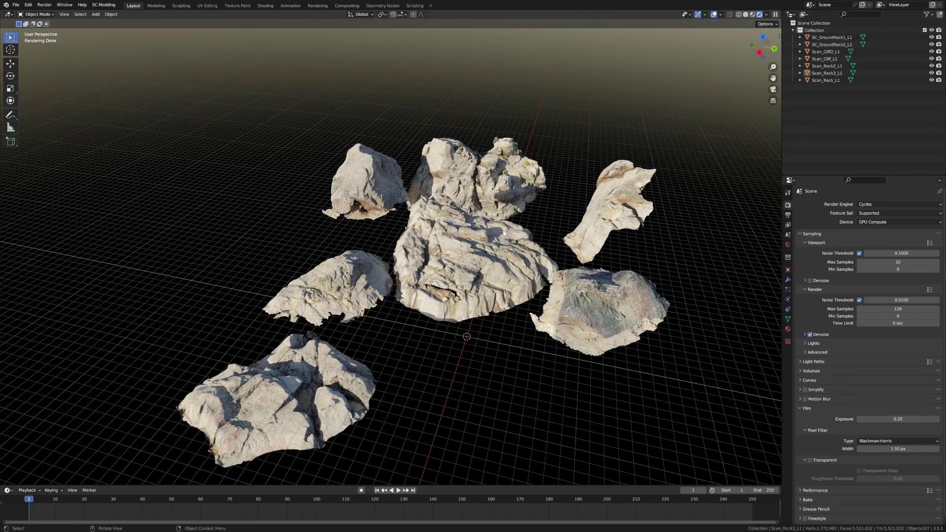
- Scale the SC_GroundRock2_L1 rock down to a much smaller size
scroll(491, 215, "up", 2)
left_click(488, 296)
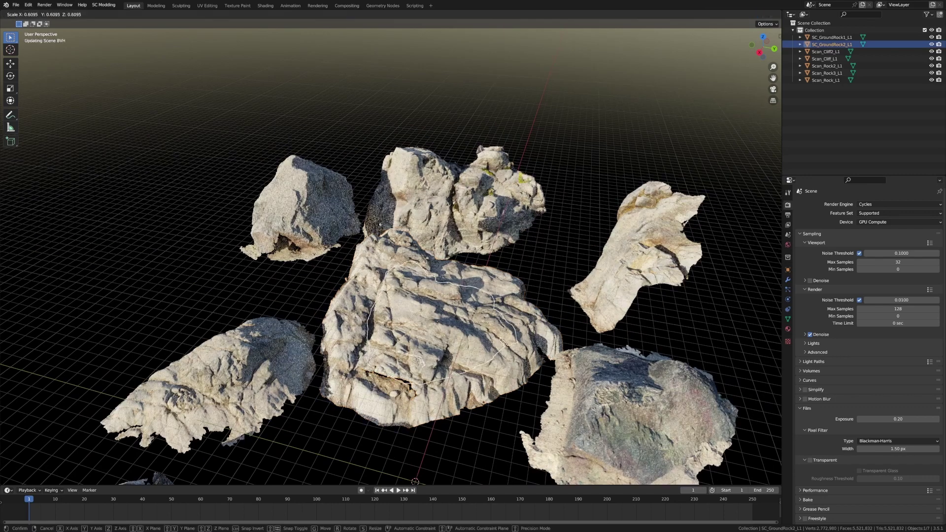
key("s")
left_click(494, 313)
middle_click_drag(496, 349, 502, 341, "shift")
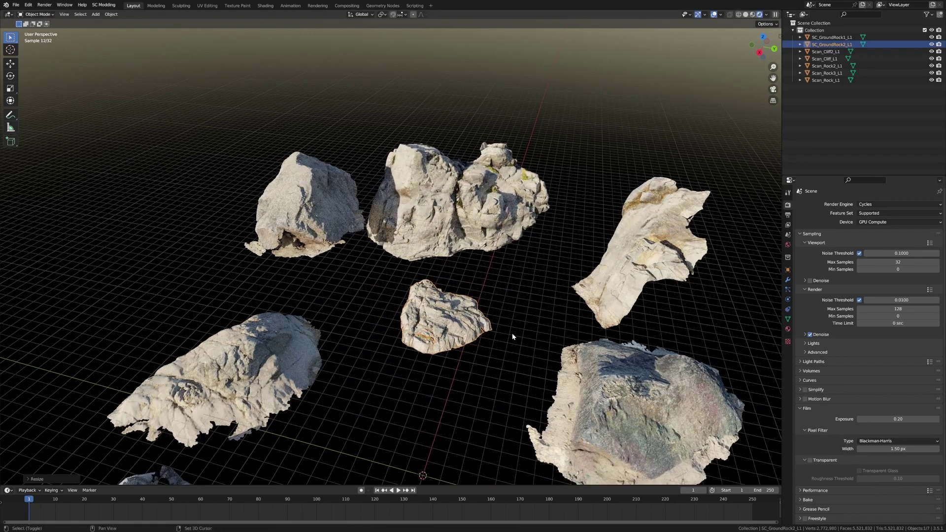
- Place two duplicates of the small rock to its left among the larger rocks
key("shift+d")
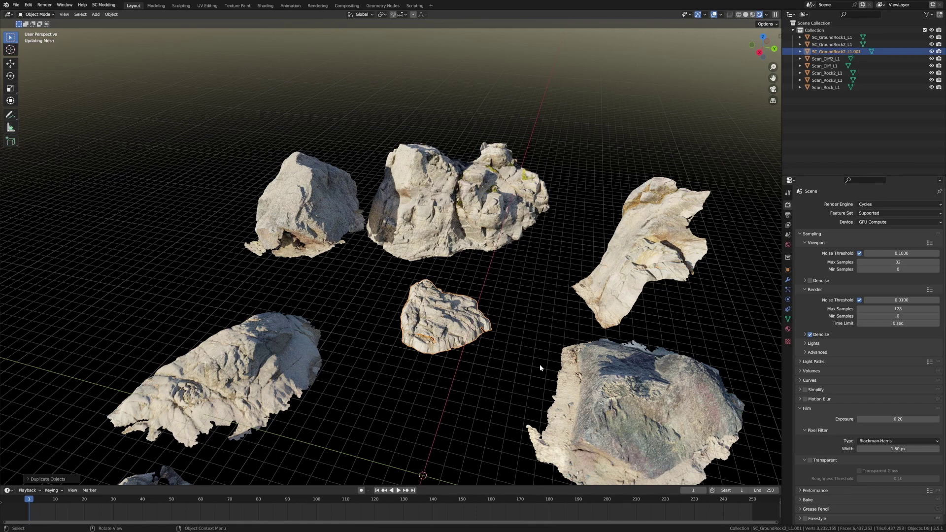
left_click(294, 278)
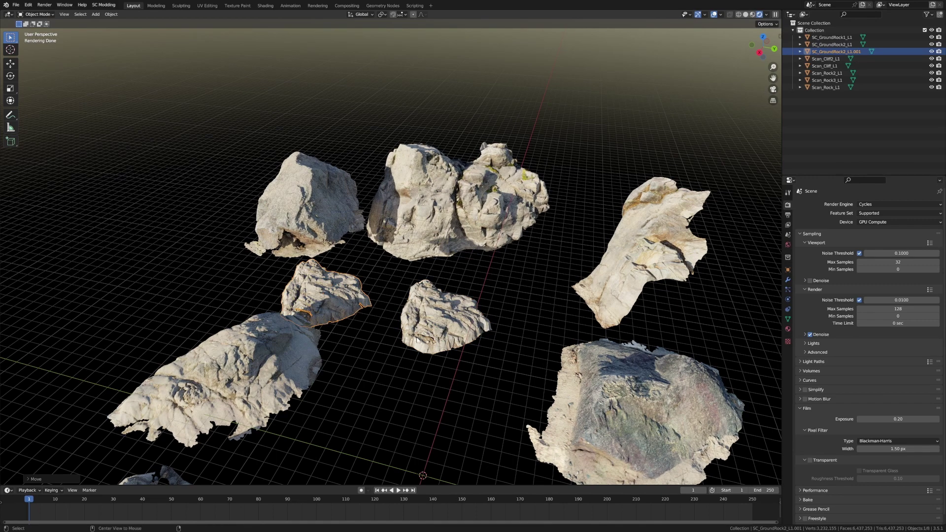
key("shift+d")
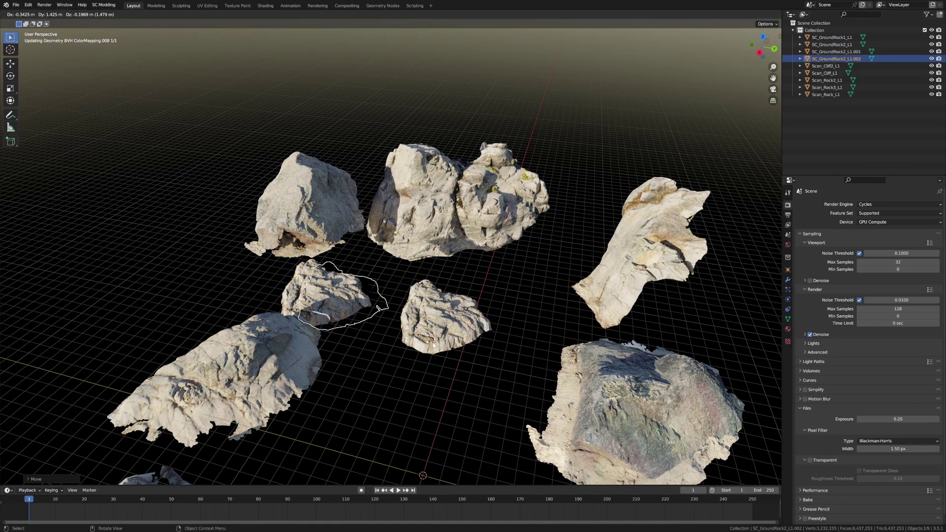
left_click(307, 314)
scroll(306, 315, "up", 5)
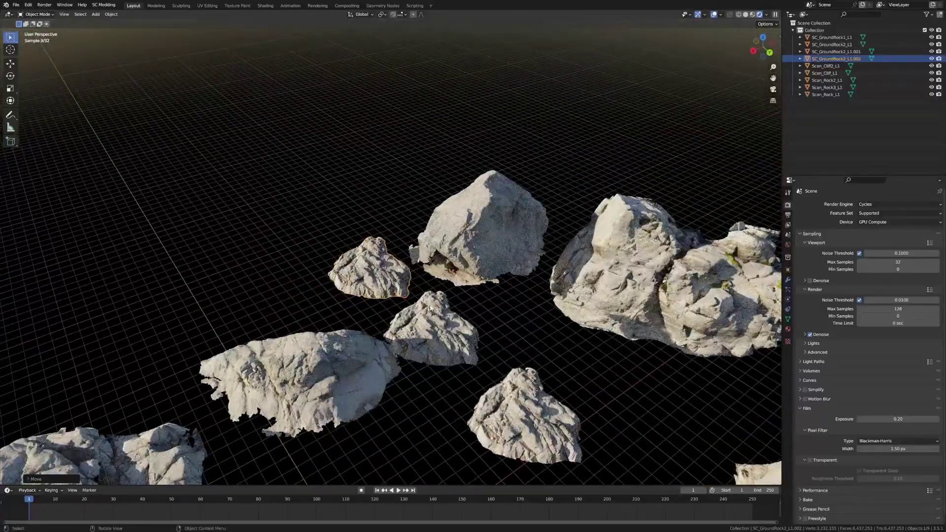
left_click(438, 333)
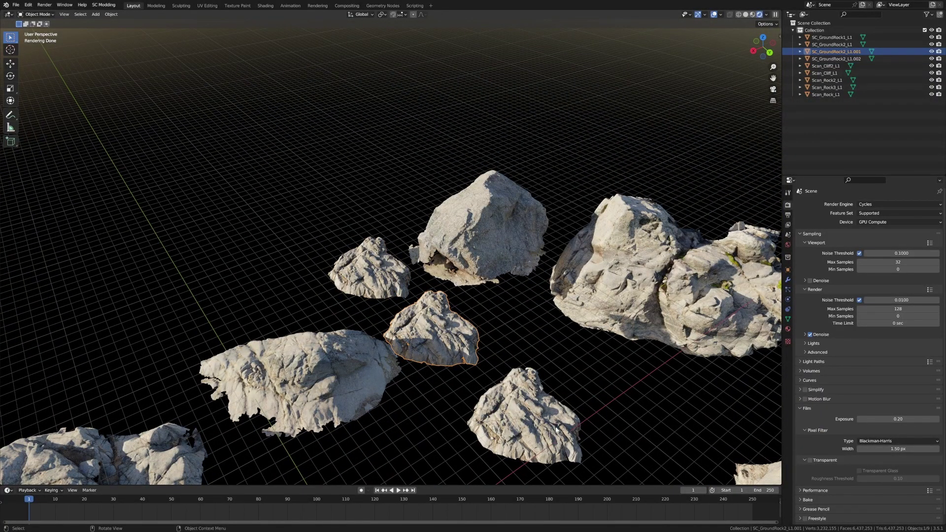
- In solid shading, scale the original small ground rock's whole mesh into a taller shape
left_click(539, 423)
mouse_move(539, 423)
middle_mouse_down()
mouse_move(482, 303)
mouse_move(548, 298)
middle_mouse_up()
key("z")
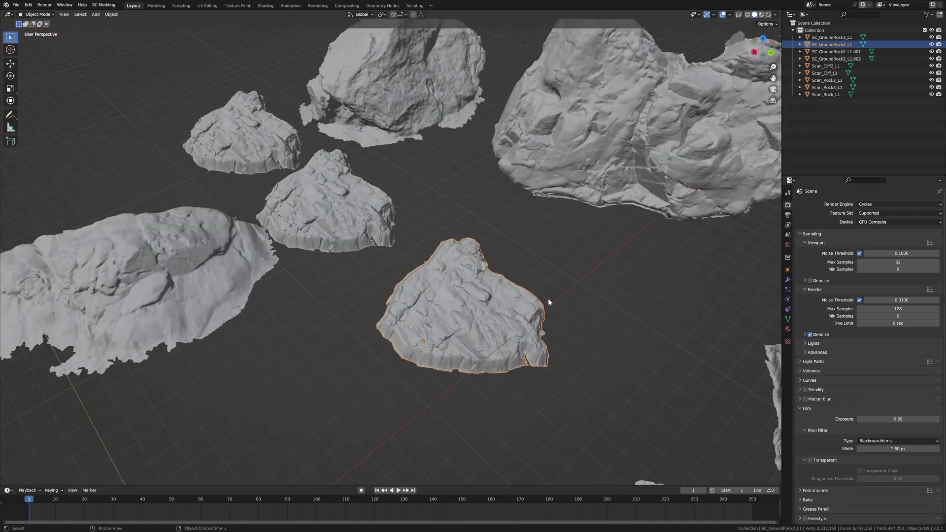
key("Tab")
key("s")
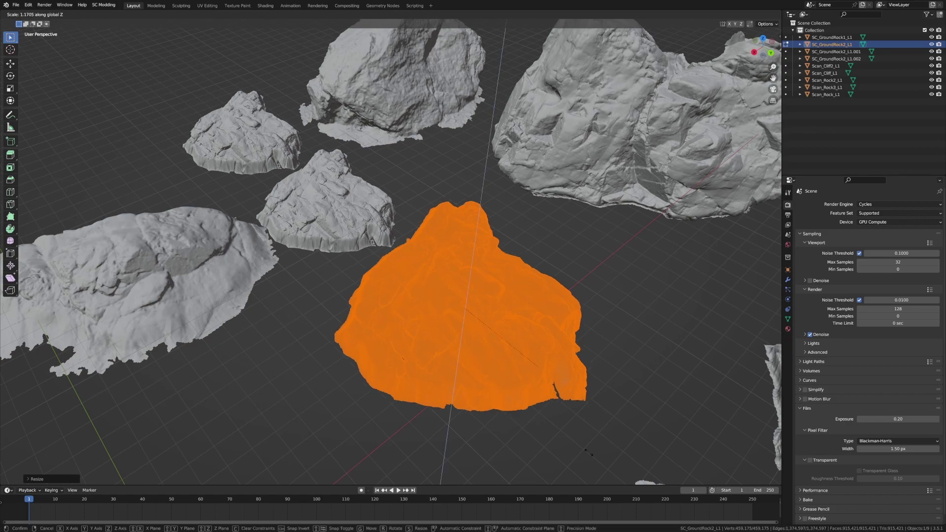
left_click(492, 320)
middle_click_drag(493, 321, 483, 348)
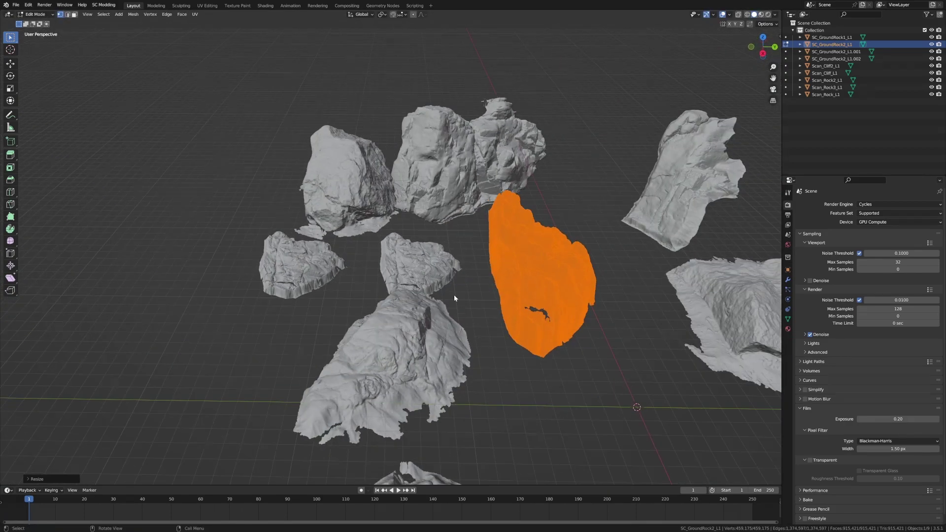
key("Tab")
middle_click_drag(454, 294, 459, 341)
- Stretch the SC_GroundRock2_L1.001 copy's mesh about 3x along Z into a jagged spire
left_click(458, 341)
scroll(455, 335, "up", 5)
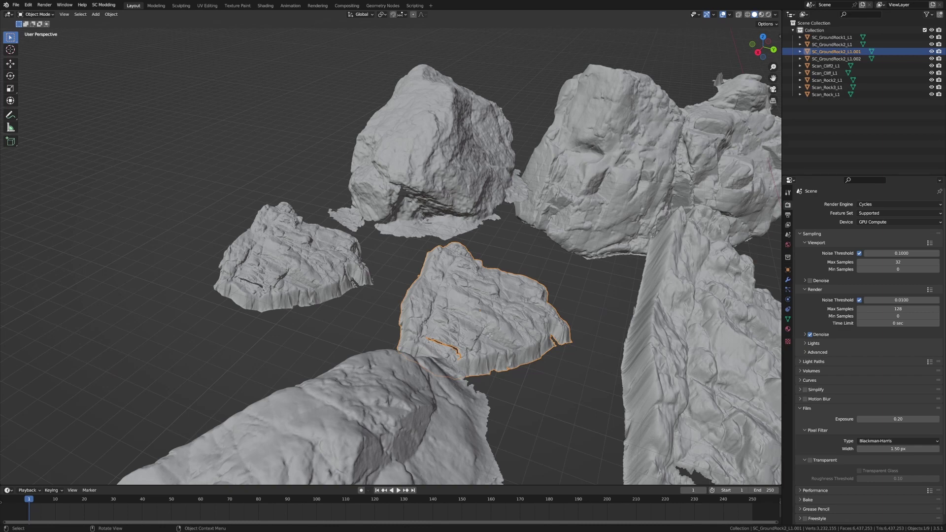
key("Tab")
key("s")
key("z")
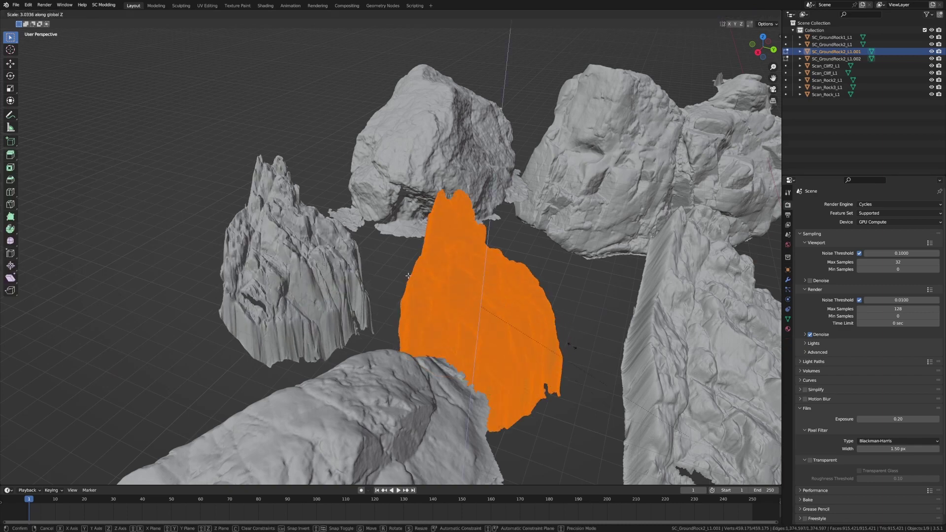
left_click(436, 286)
key("Tab")
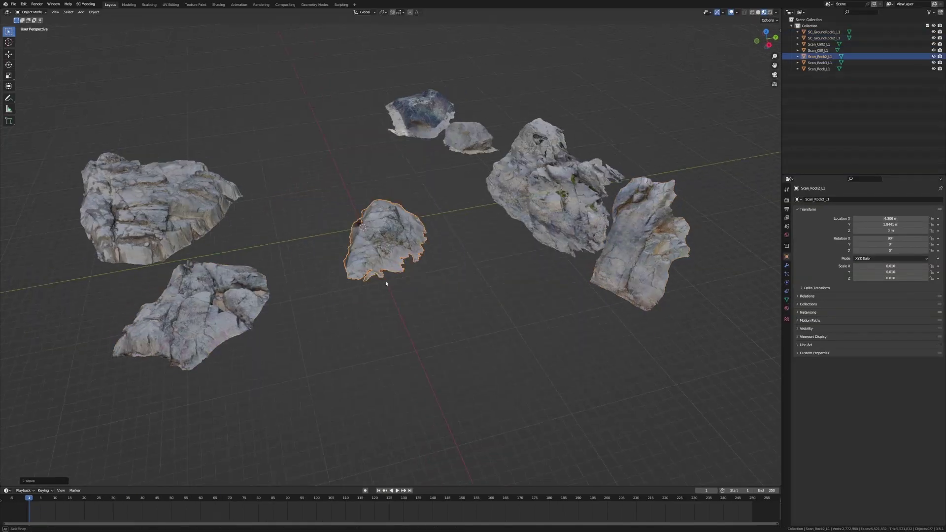
- Check the rock layout from top view, then rotate the X-Wing landing gear on its local Y axis
key("KP_7")
scroll(359, 296, "up", 4)
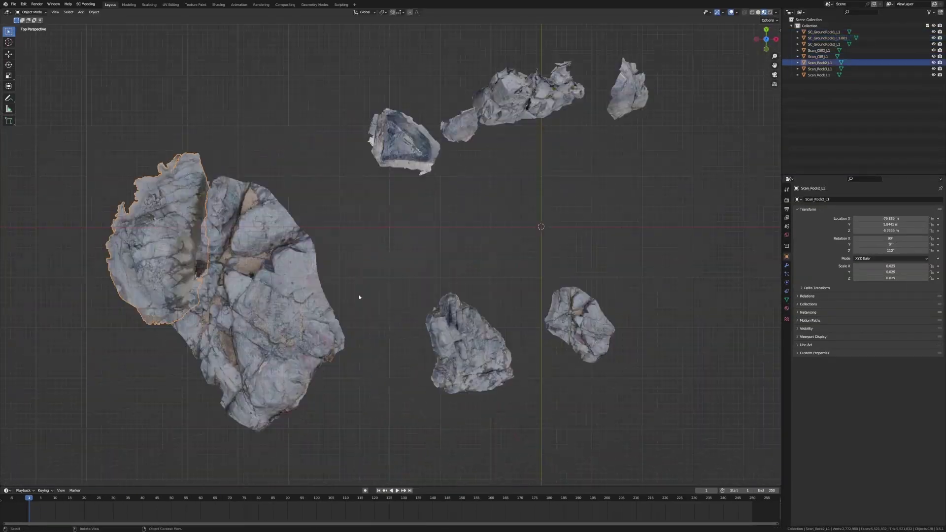
scroll(528, 442, "down", 5)
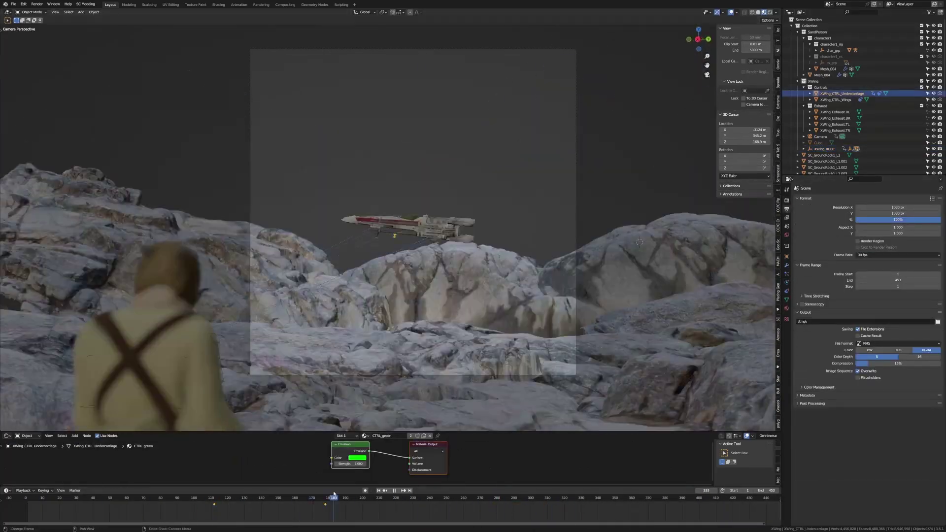
key("r")
key("y")
key("y")
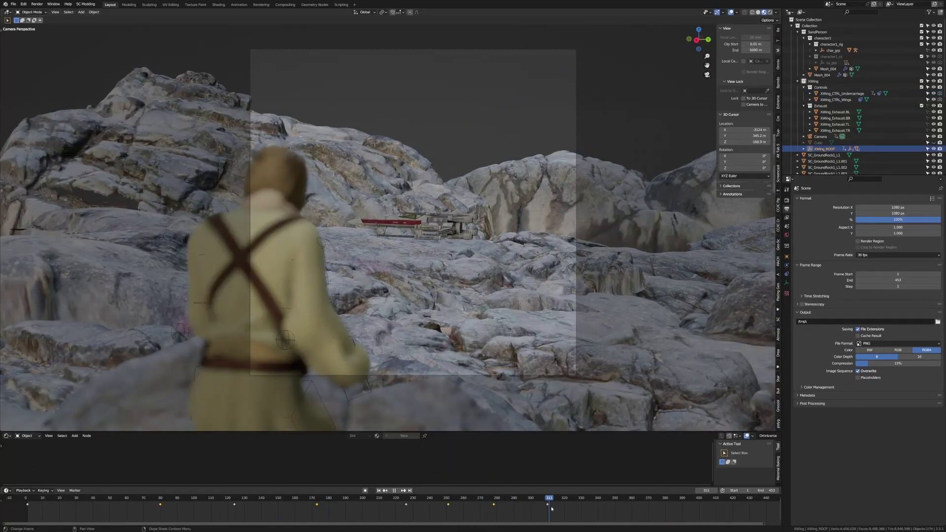